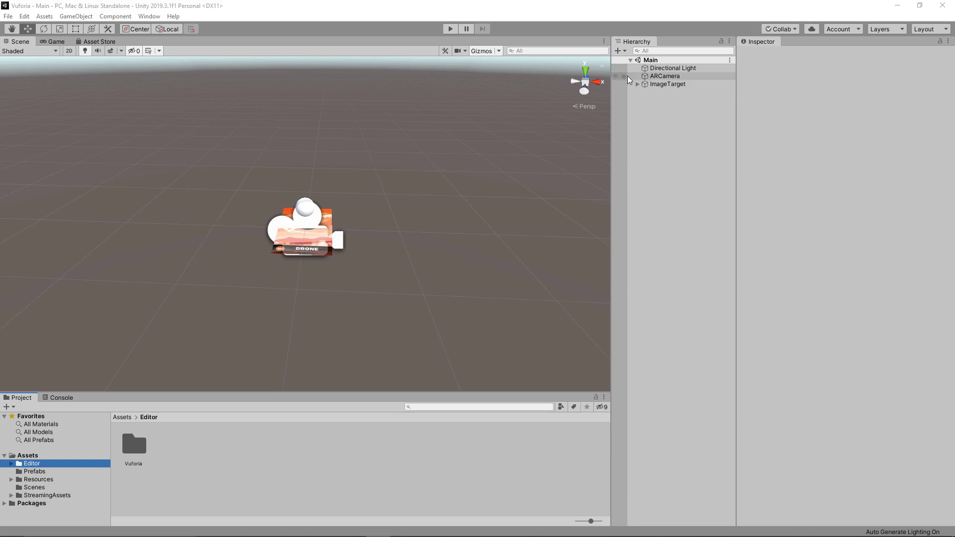
# Select ImageTarget to see its Drone target from the VuforiaMars_Images database
pyautogui.click(667, 85)
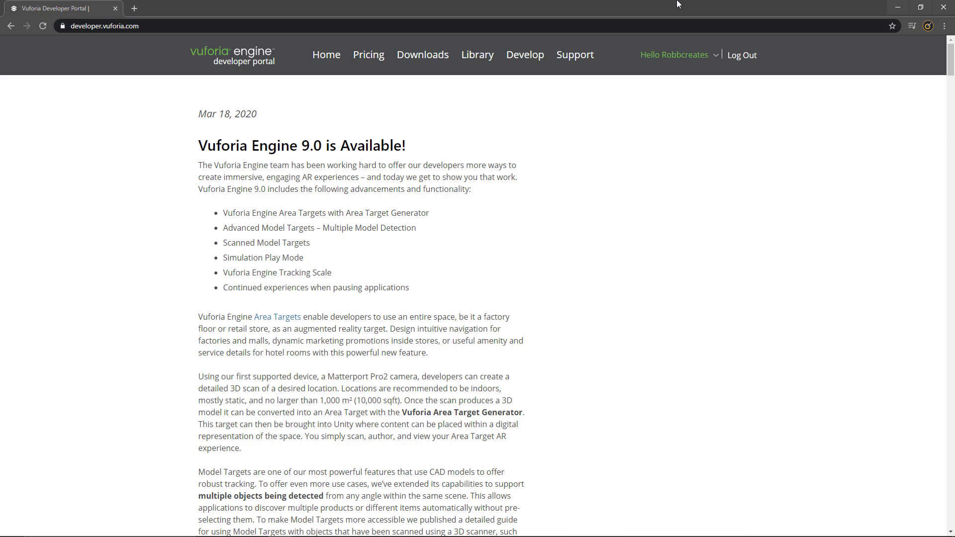
# Load the Vuforia developer portal home page showing the Engine 9.0 announcement
pyautogui.click(239, 59)
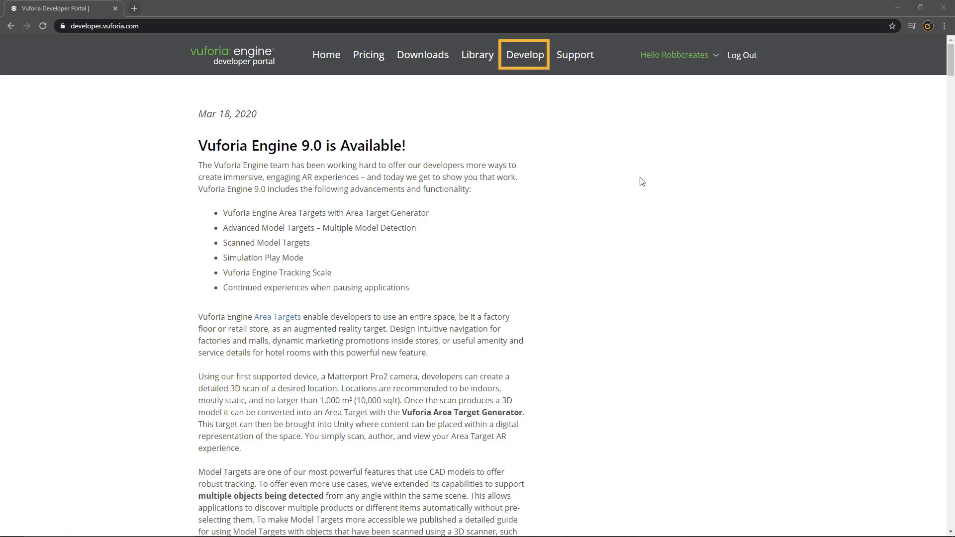
# Create a development license key named VuforiaTest, accepting the developer agreement
pyautogui.click(521, 57)
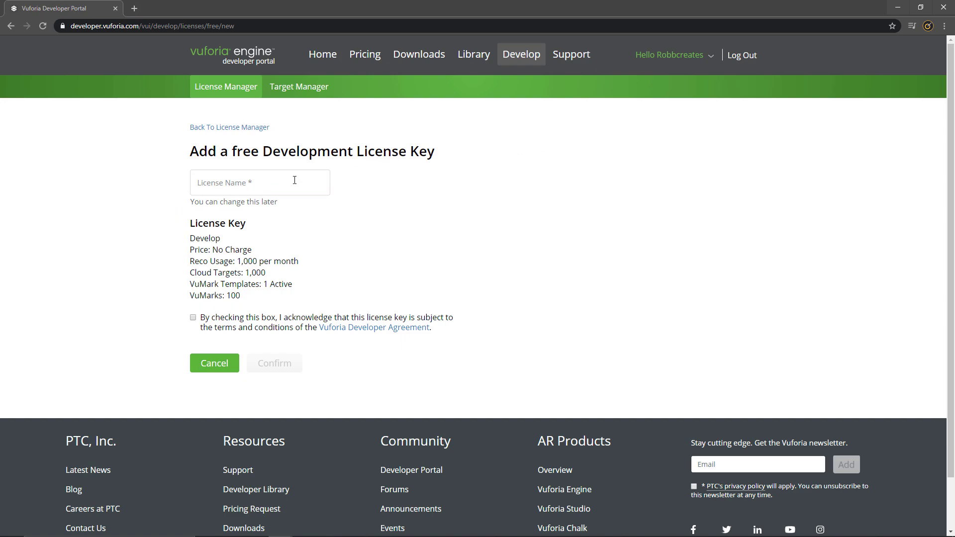
pyautogui.click(272, 185)
pyautogui.write('VuforiaTest')
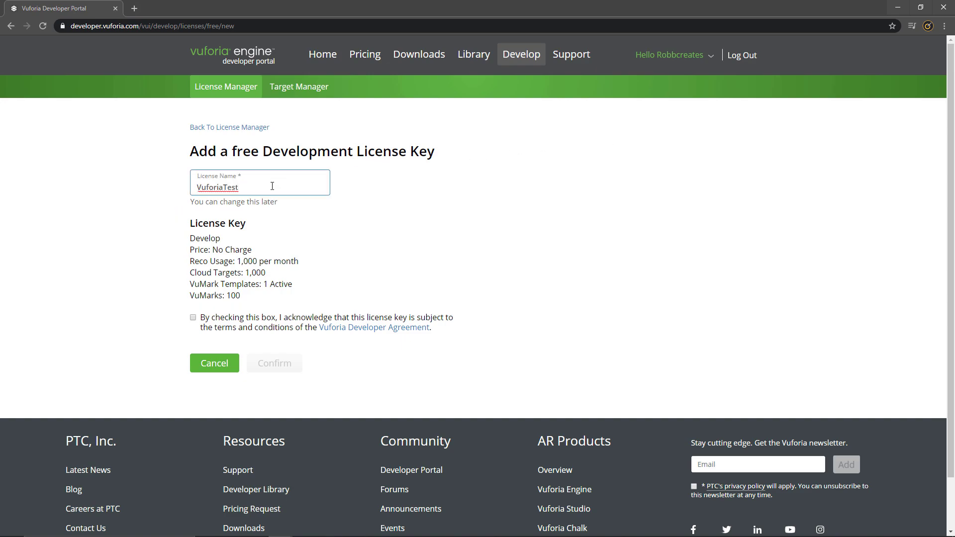
pyautogui.click(201, 322)
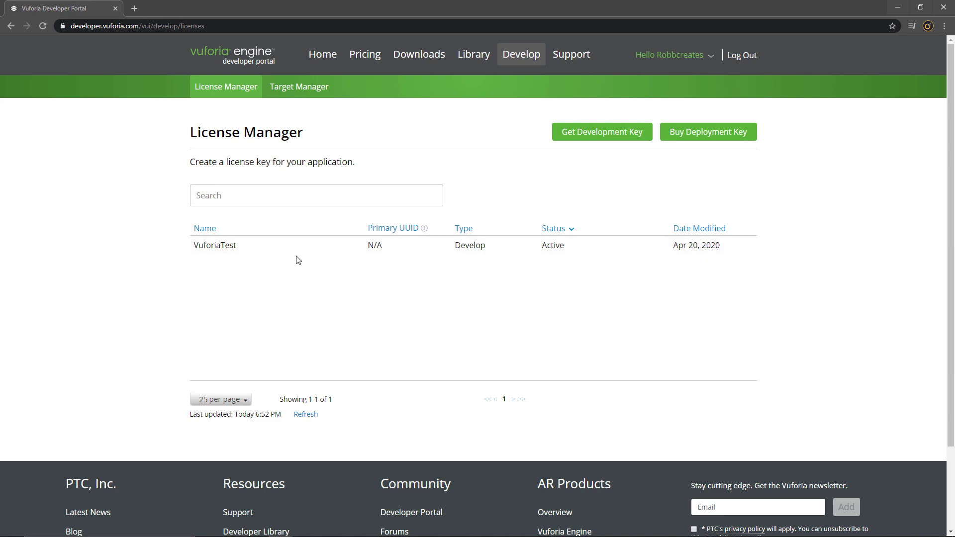
pyautogui.click(352, 253)
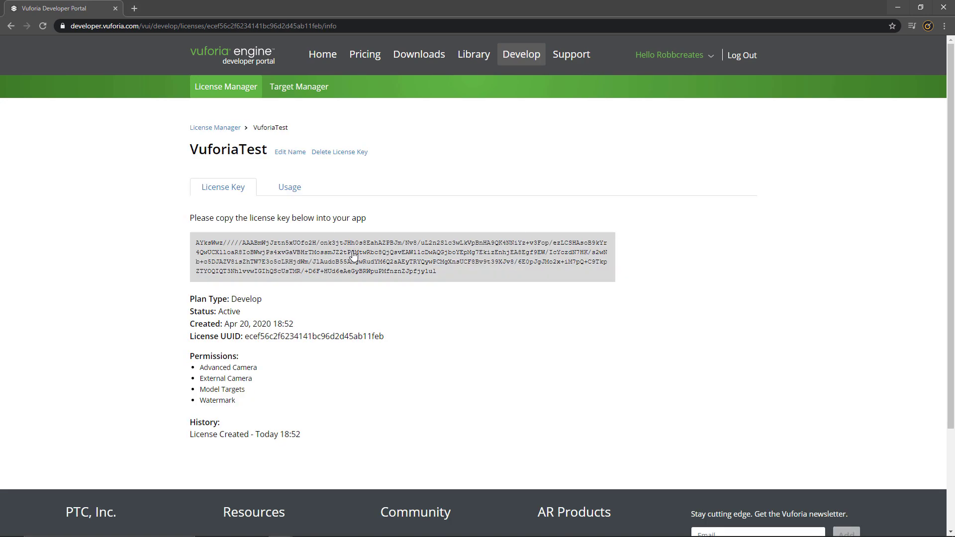
pyautogui.click(442, 249)
pyautogui.hotkey('alt', 'Left')
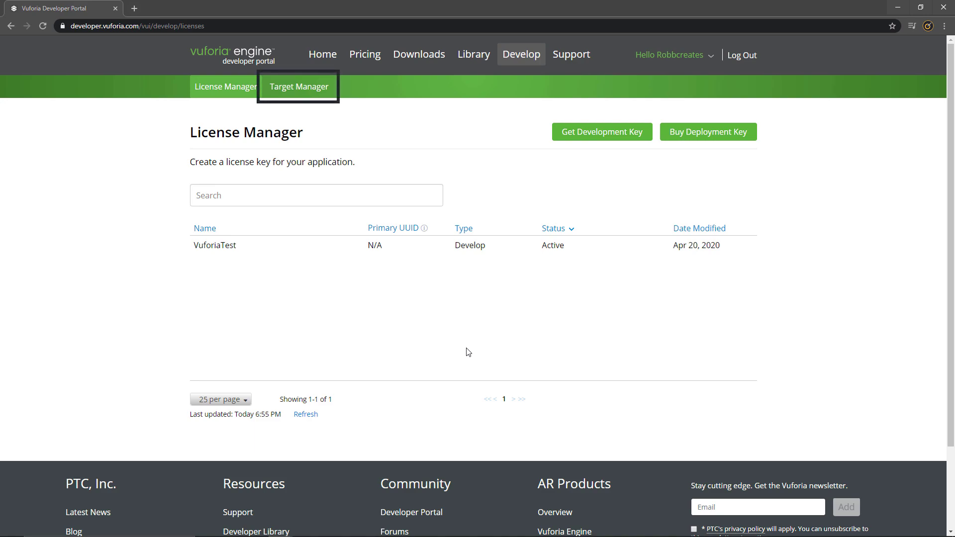
# Add a Device database named VuforiaTutorial in Target Manager and open its empty target list
pyautogui.click(326, 91)
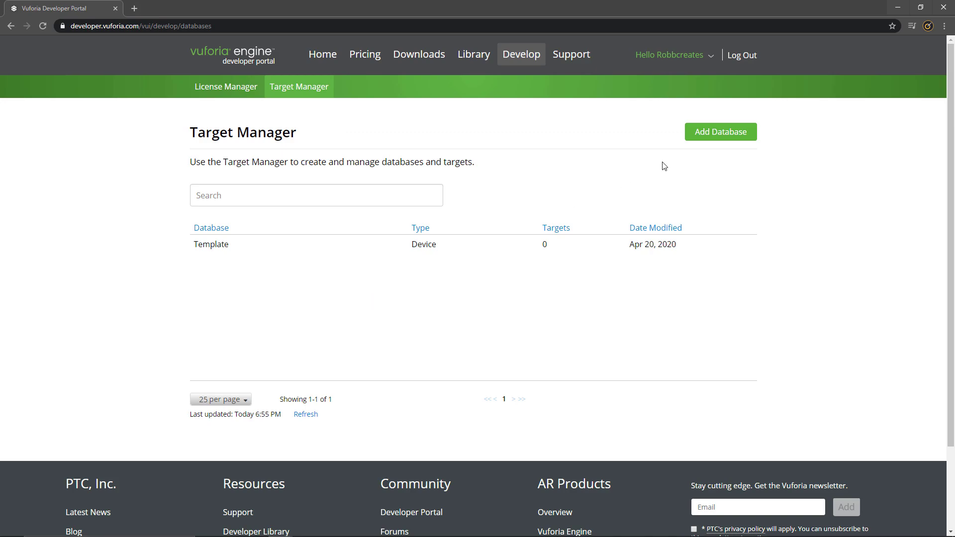
pyautogui.click(701, 141)
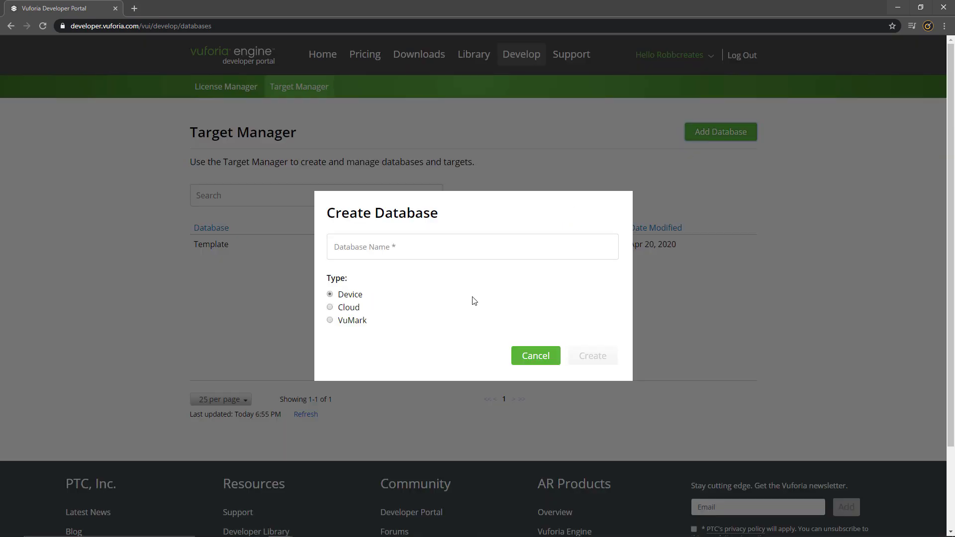
pyautogui.click(454, 252)
pyautogui.write('VuforiaTutorial')
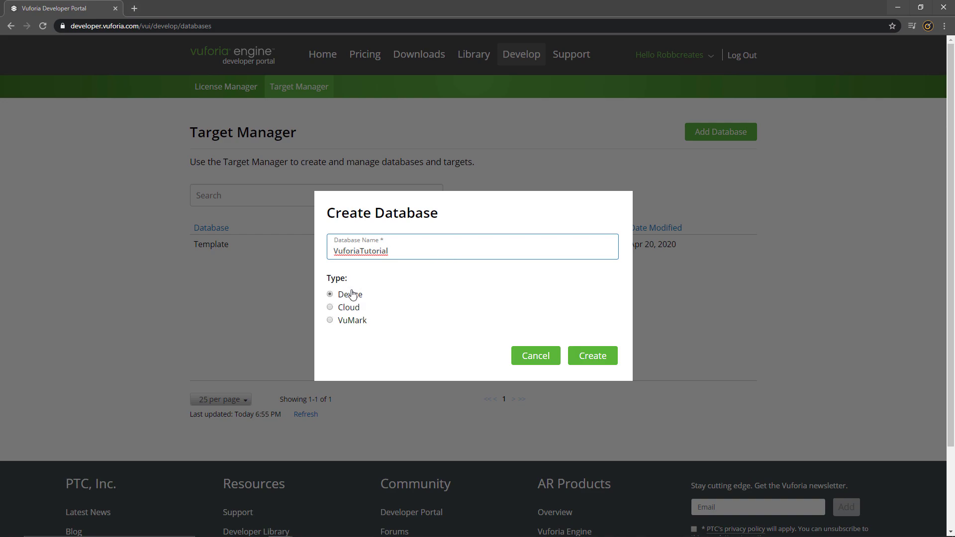
pyautogui.click(612, 361)
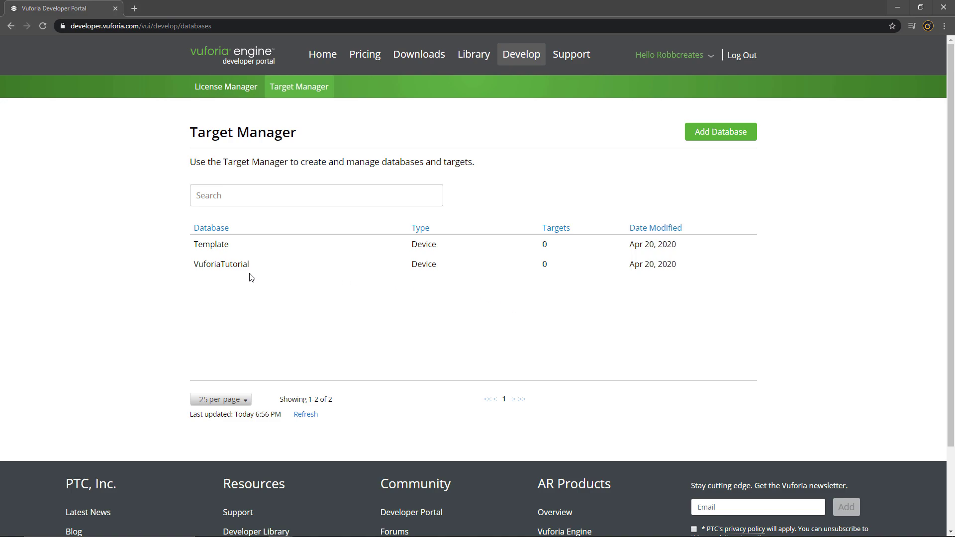
pyautogui.click(222, 268)
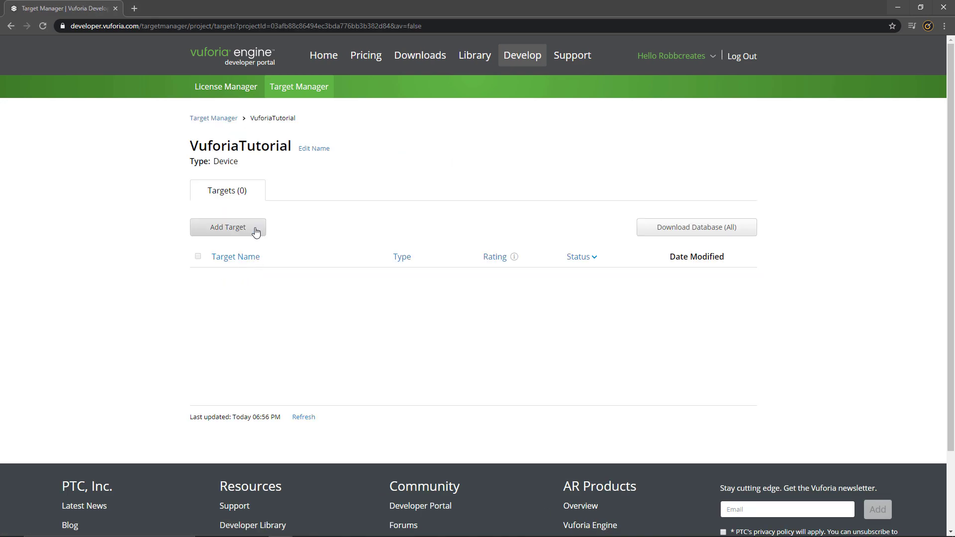
# Begin adding a new single-image target to the VuforiaTutorial database
pyautogui.click(255, 232)
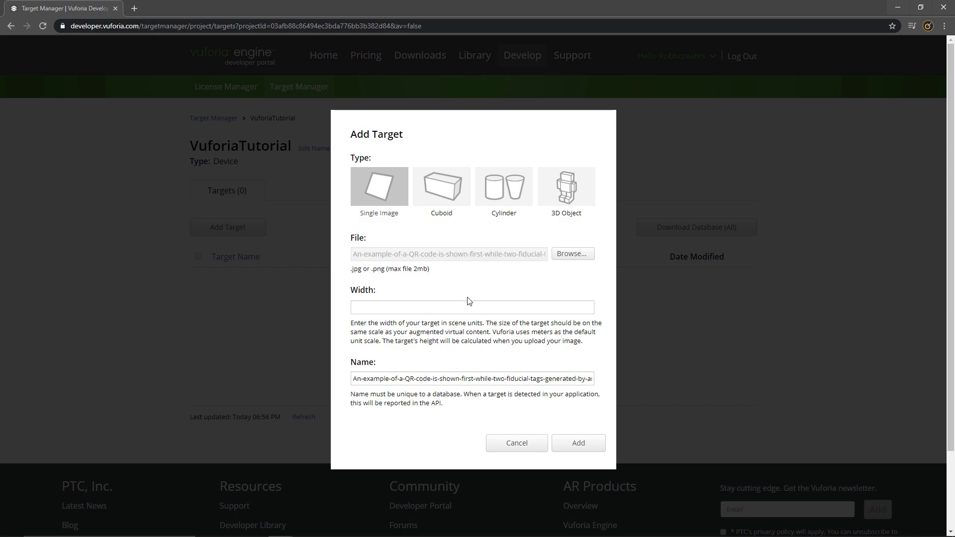
# Add the image as target Rocks with width .2, then sort the targets by rating
pyautogui.click(443, 310)
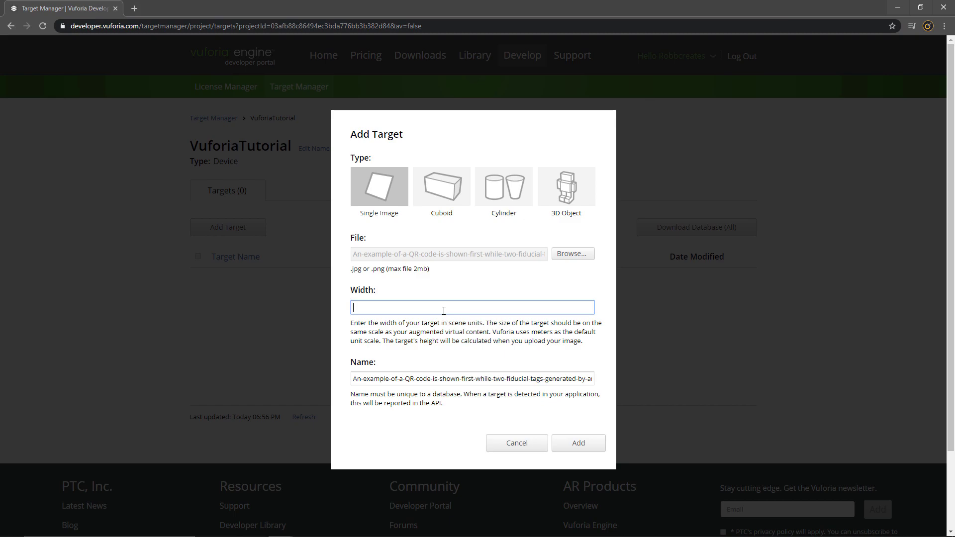
pyautogui.write('2')
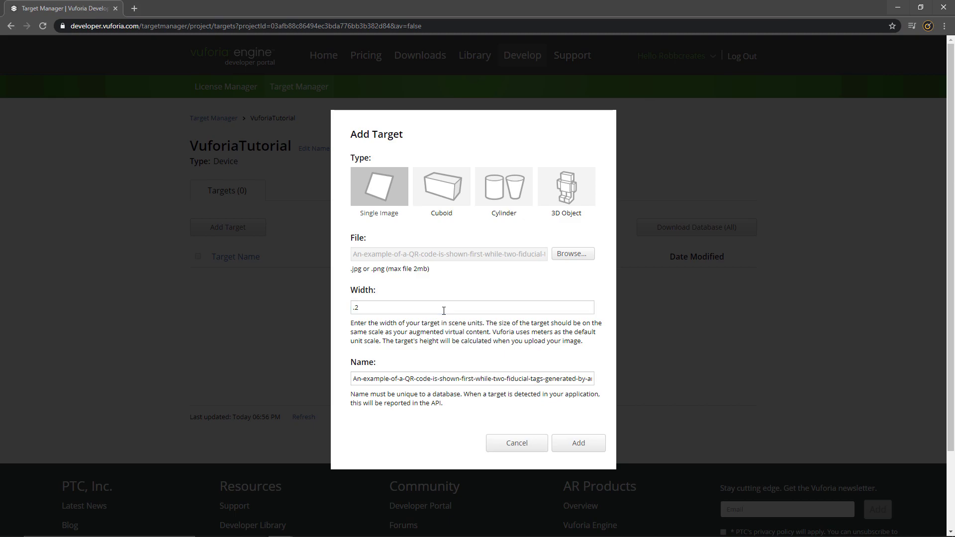
pyautogui.tripleClick(456, 378)
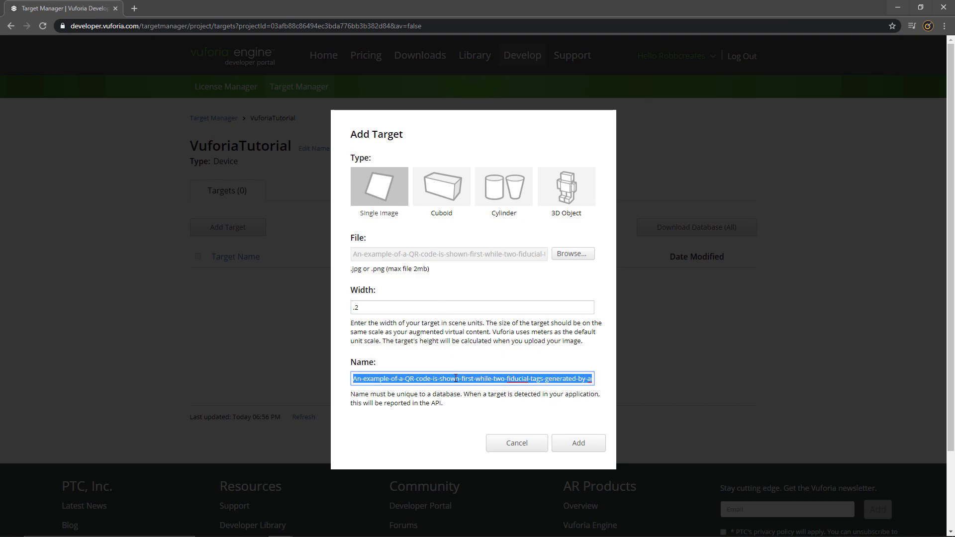
pyautogui.write('Rocks')
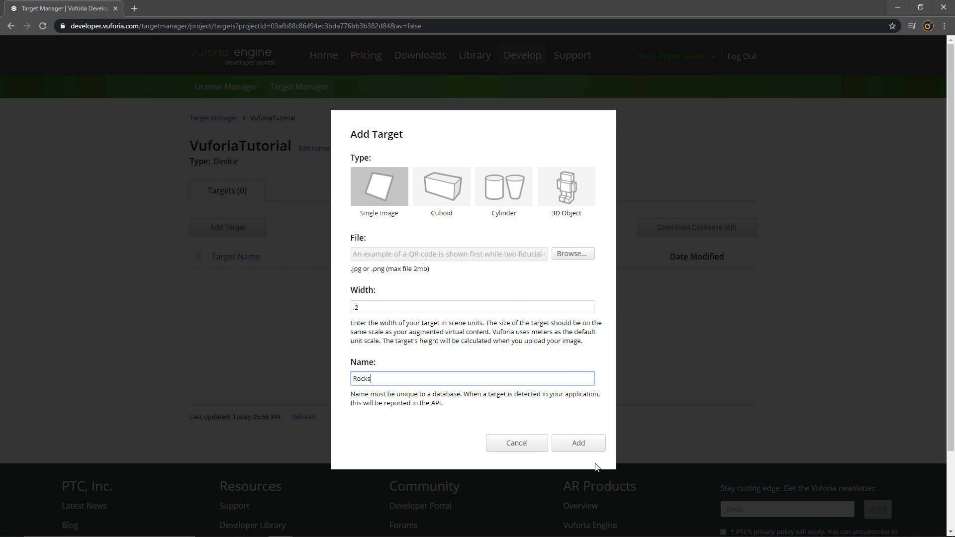
pyautogui.click(580, 442)
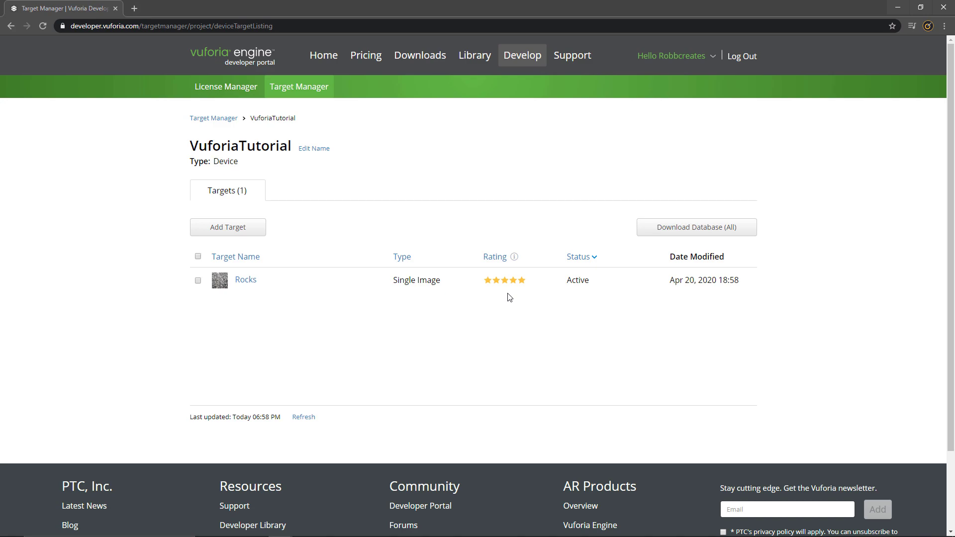
pyautogui.click(499, 256)
# Open the Rocks target and display its detected feature points on the image
pyautogui.click(243, 281)
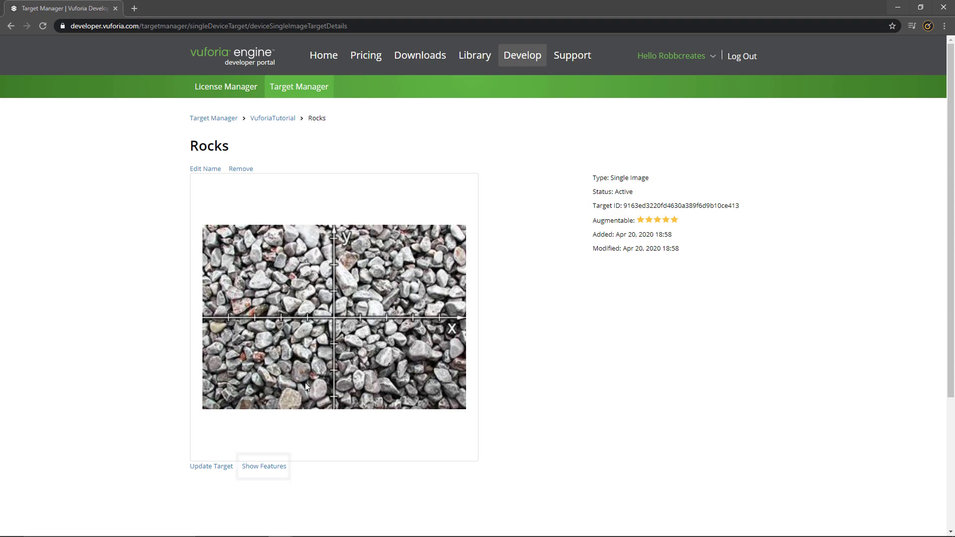
pyautogui.click(266, 468)
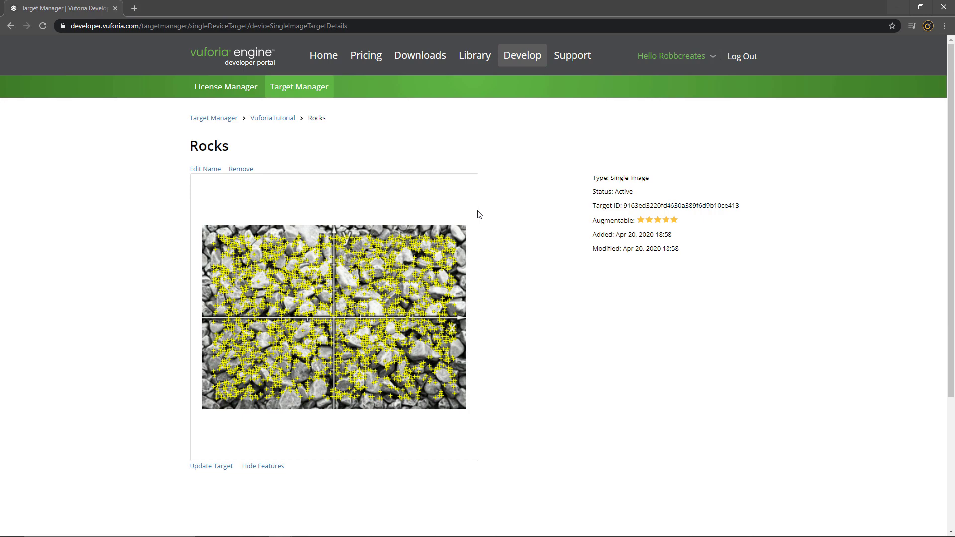
# Download the VuforiaTutorial database with all its targets as a Unity Editor package
pyautogui.click(267, 127)
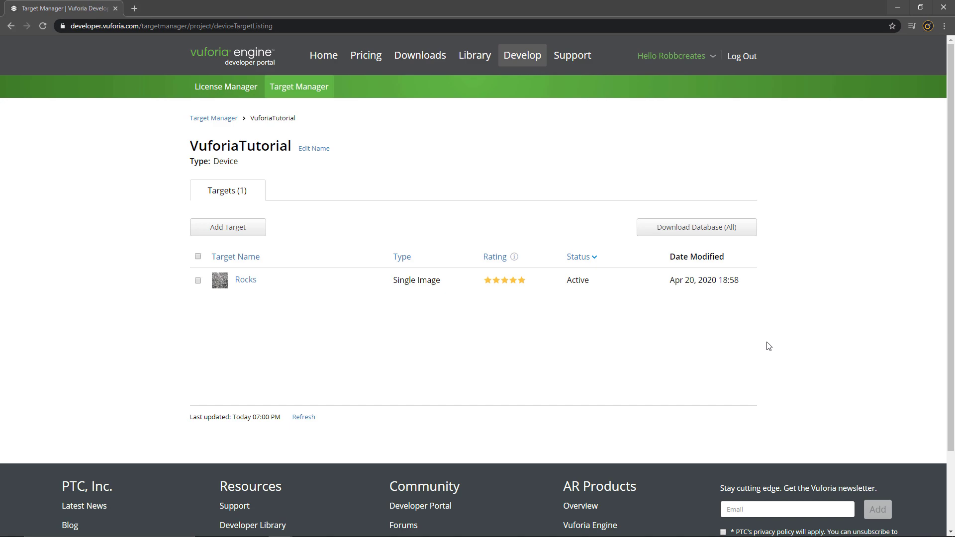
pyautogui.click(198, 256)
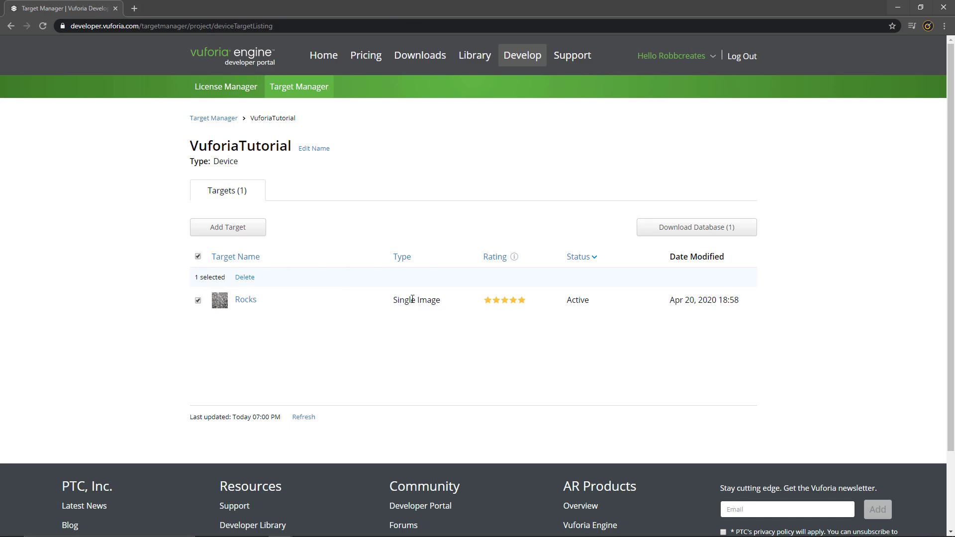
pyautogui.click(668, 234)
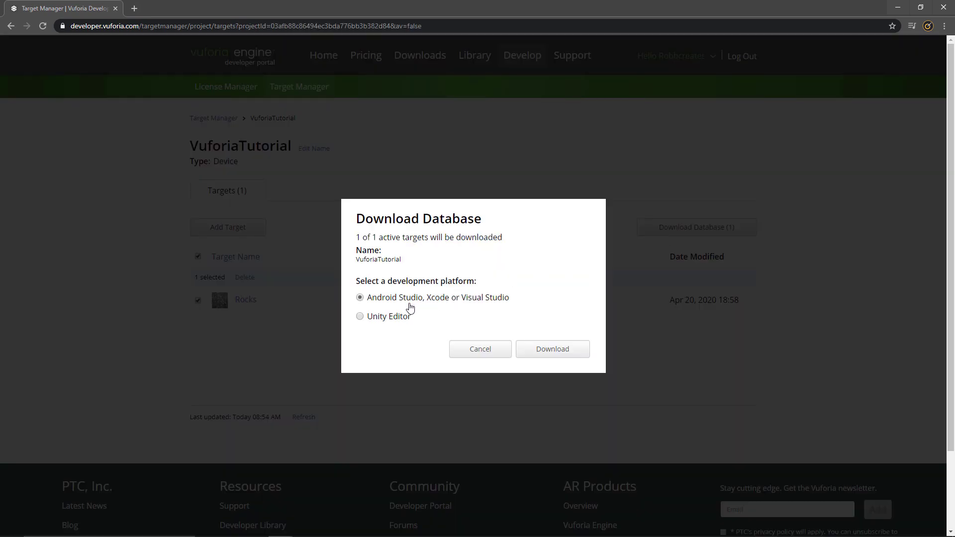
pyautogui.click(360, 319)
pyautogui.click(551, 349)
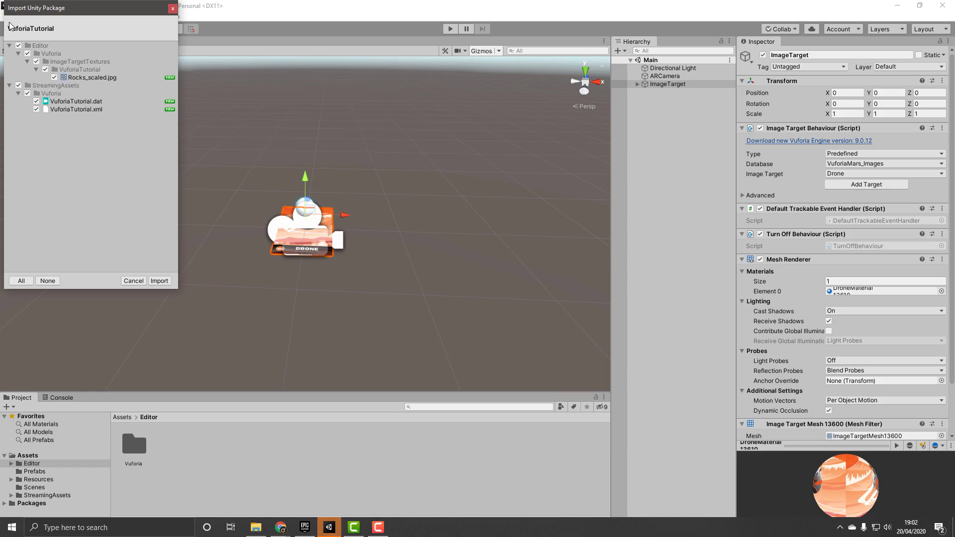
# Import the VuforiaTutorial package and set the ImageTarget's database to VuforiaTutorial
pyautogui.click(160, 282)
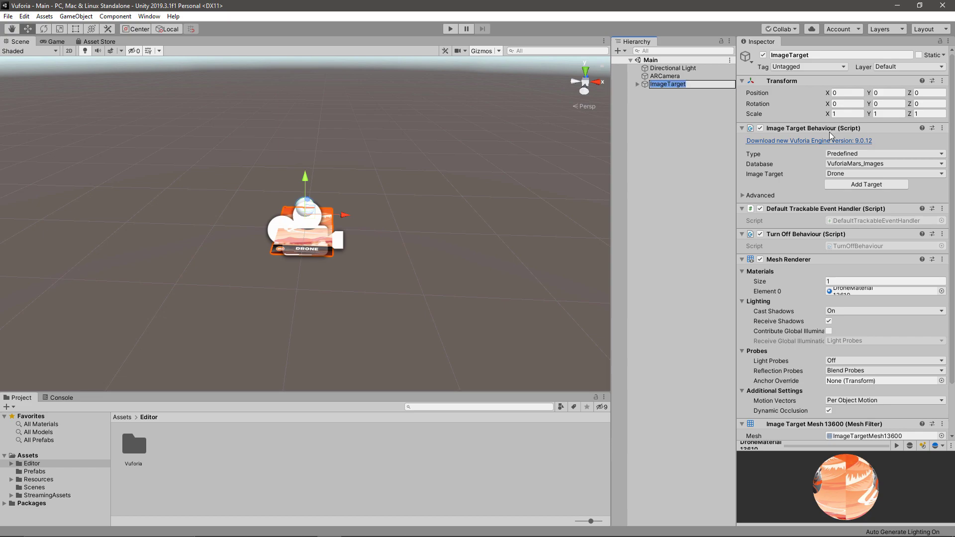
pyautogui.click(894, 150)
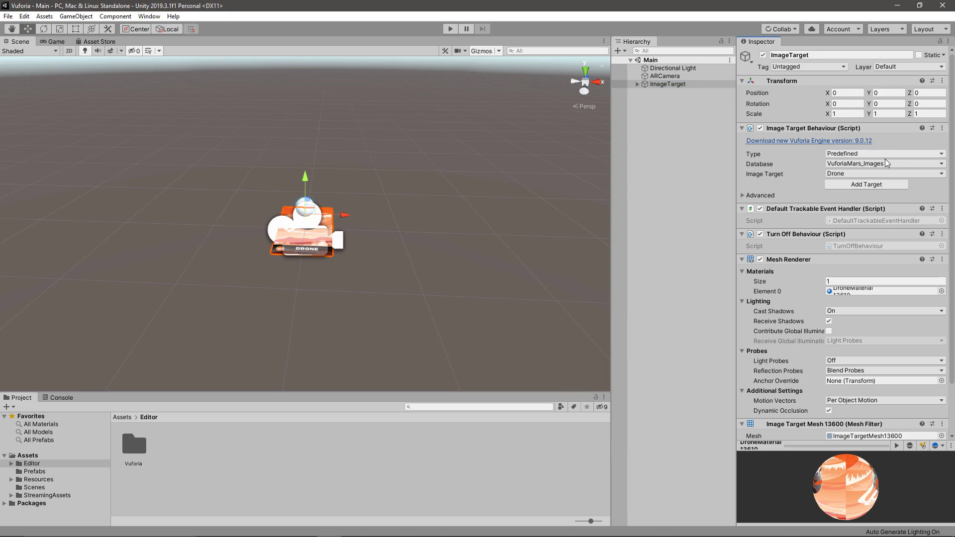
pyautogui.click(886, 164)
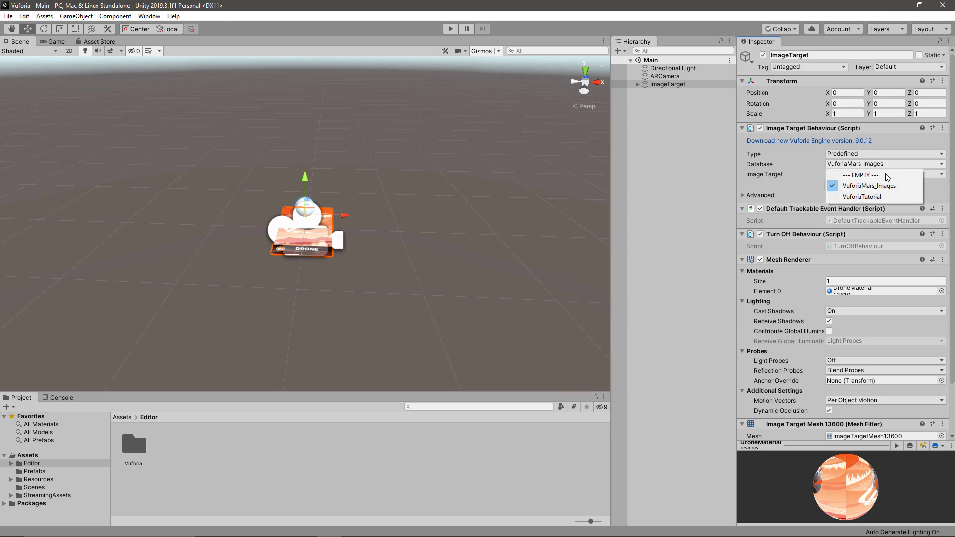
pyautogui.click(871, 197)
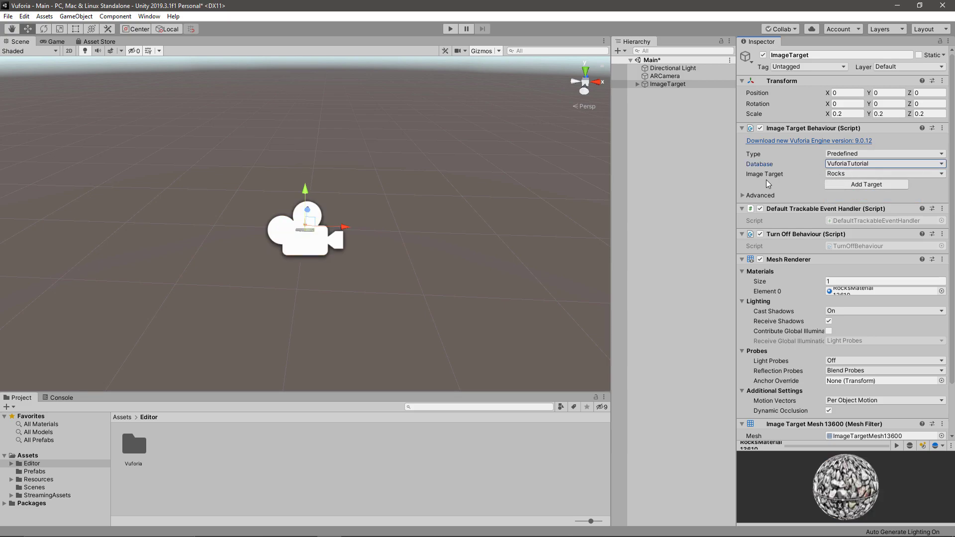
# Reset the ImageTarget transform to scale 1 and expand it to show its Sphere child
pyautogui.keyDown('alt'); pyautogui.moveTo(404, 226); pyautogui.dragTo(438, 251); pyautogui.keyUp('alt')
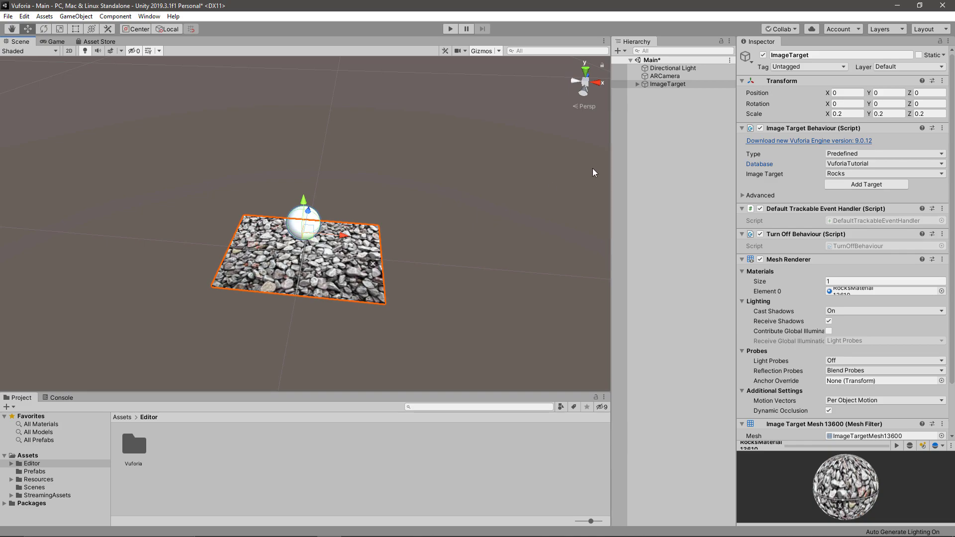
pyautogui.rightClick(812, 83)
pyautogui.click(848, 89)
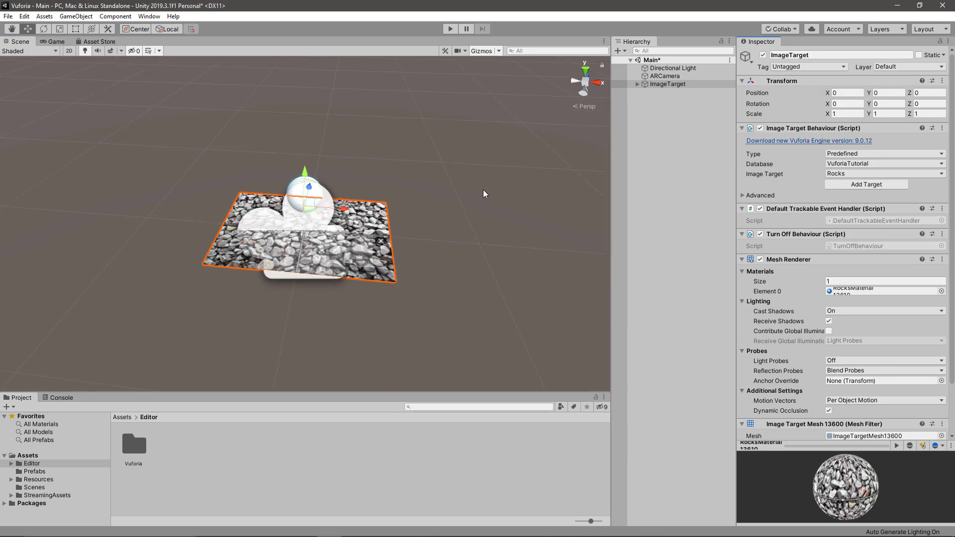
pyautogui.keyDown('alt'); pyautogui.moveTo(429, 227); pyautogui.dragTo(301, 190); pyautogui.keyUp('alt')
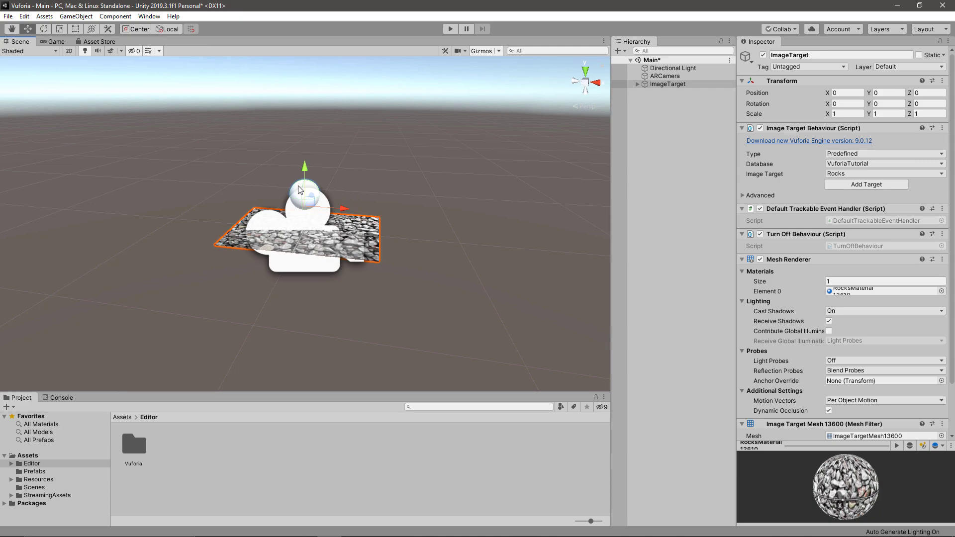
pyautogui.keyDown('alt'); pyautogui.moveTo(358, 197); pyautogui.dragTo(300, 201); pyautogui.keyUp('alt')
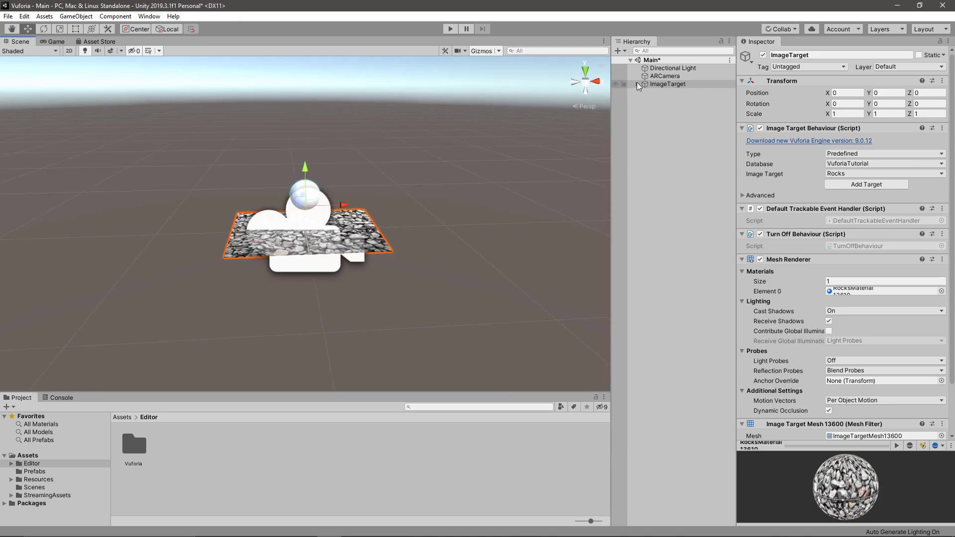
pyautogui.keyDown('alt'); pyautogui.moveTo(372, 197); pyautogui.dragTo(375, 181); pyautogui.keyUp('alt')
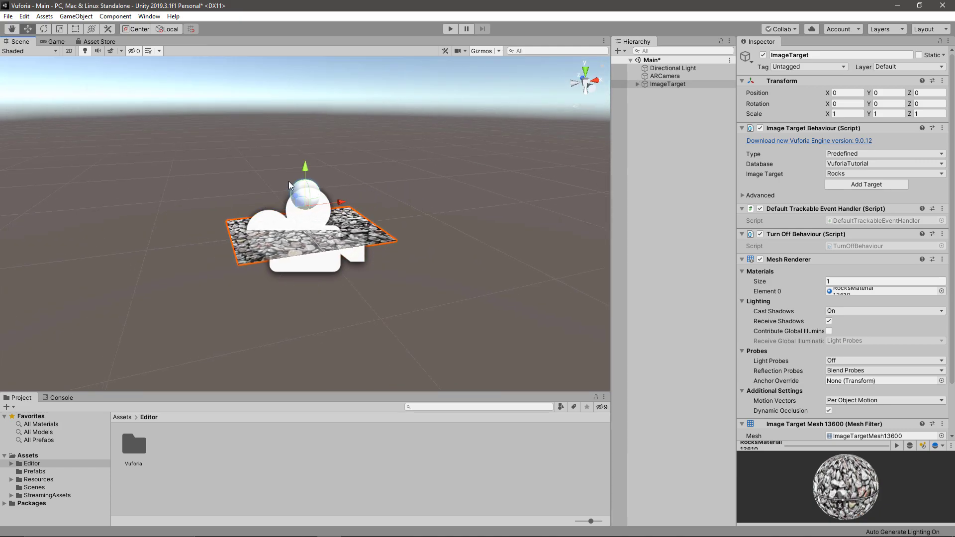
pyautogui.click(637, 84)
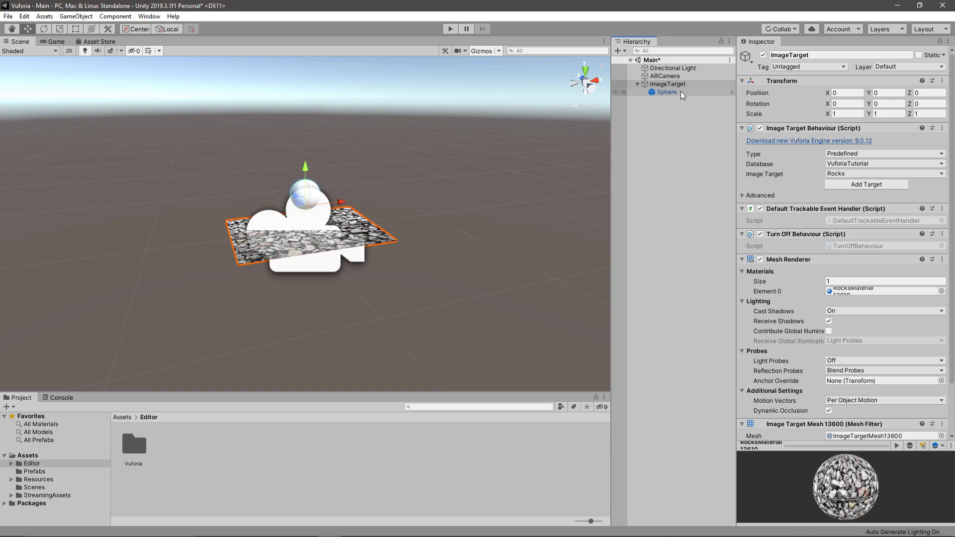
# Paste the license key into the App License Key field of ARCamera's Vuforia Engine configuration
pyautogui.click(678, 76)
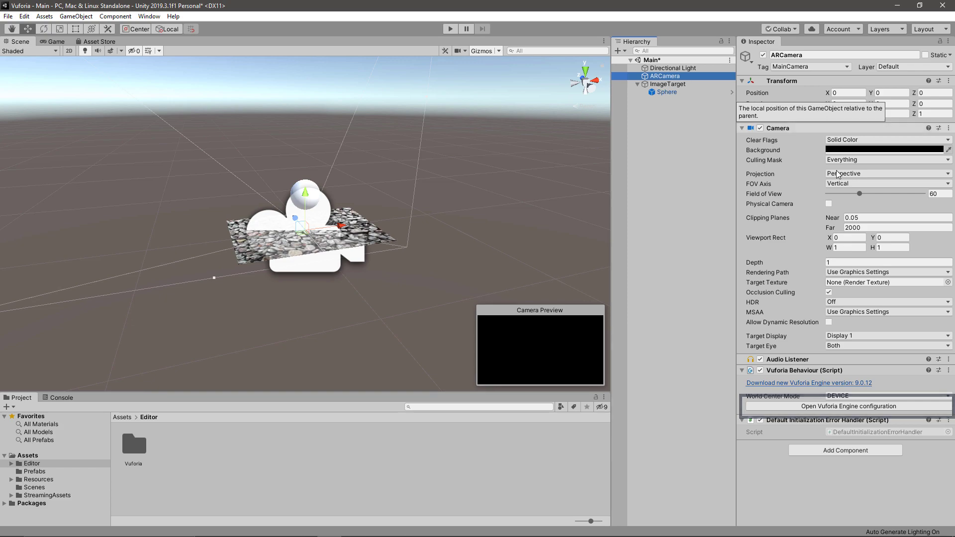
pyautogui.click(790, 405)
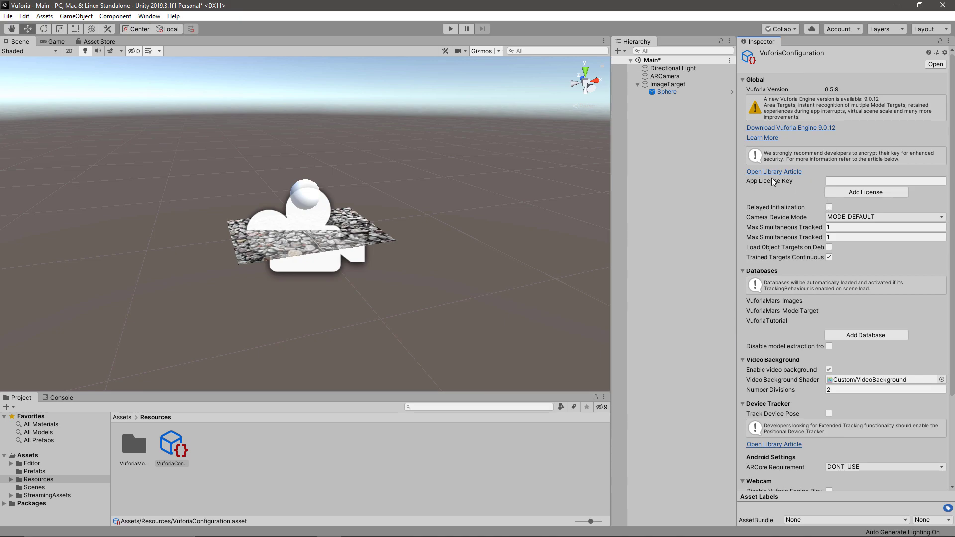
pyautogui.click(856, 183)
pyautogui.hotkey('ctrl', 'v')
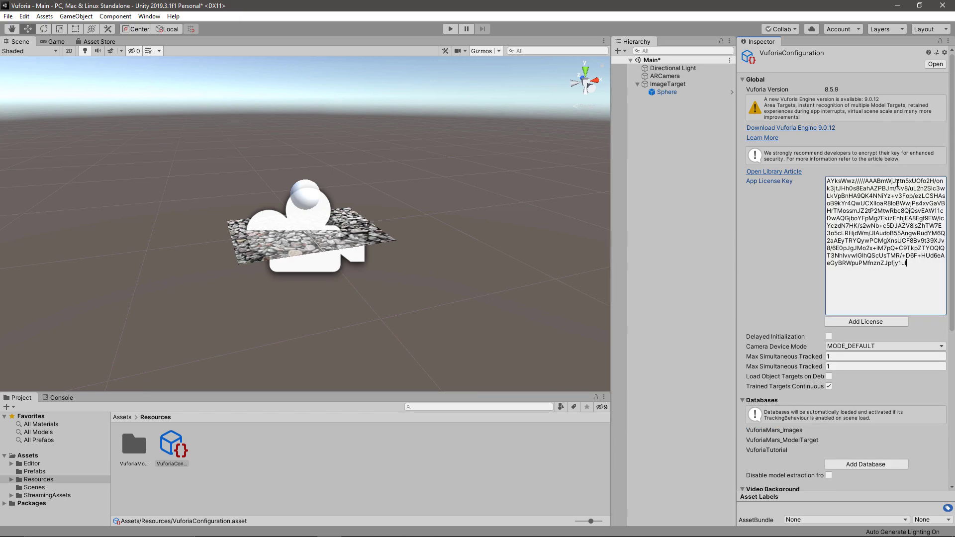